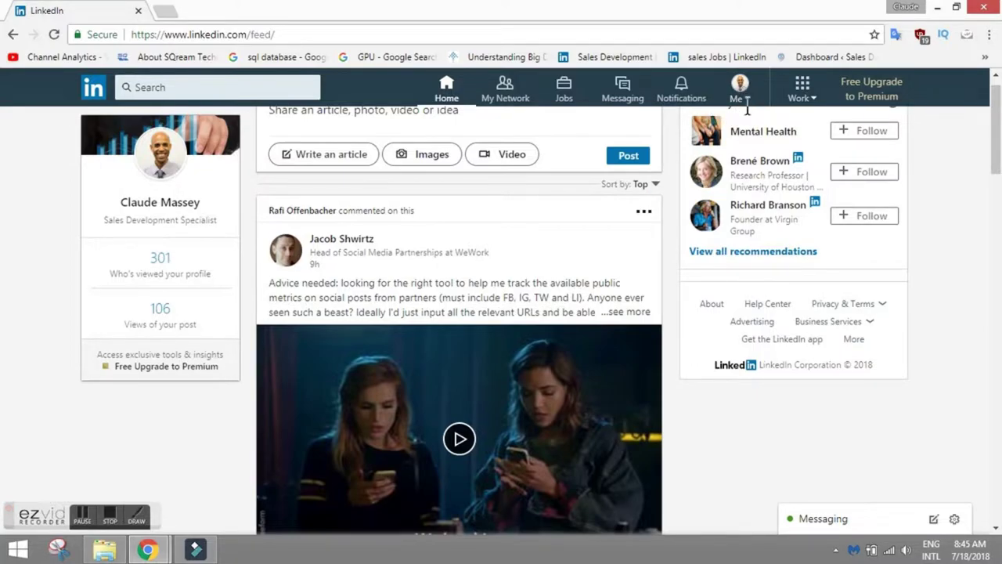
Step: Open your own profile from the Me menu and scroll down to Skills & Endorsements
{"action": "left_click", "coordinate": [740, 100]}
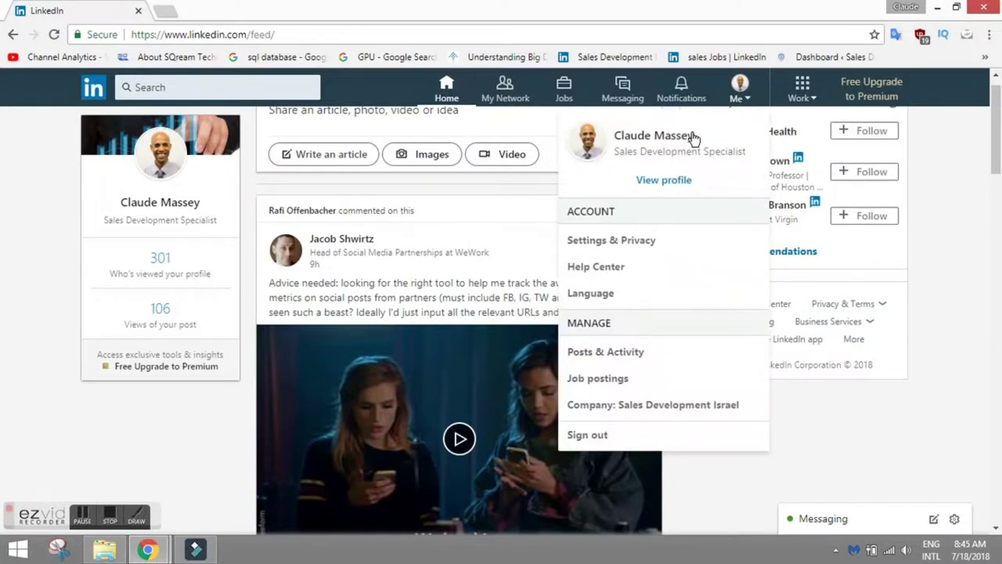
{"action": "left_click", "coordinate": [670, 182]}
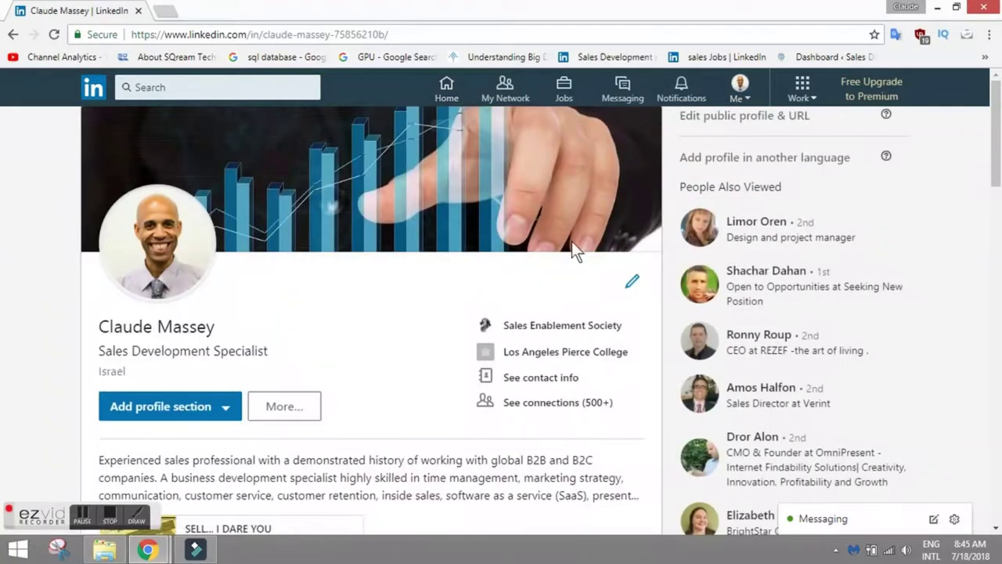
{"action": "scroll", "coordinate": [35, 289], "scroll_direction": "down", "scroll_amount": 3}
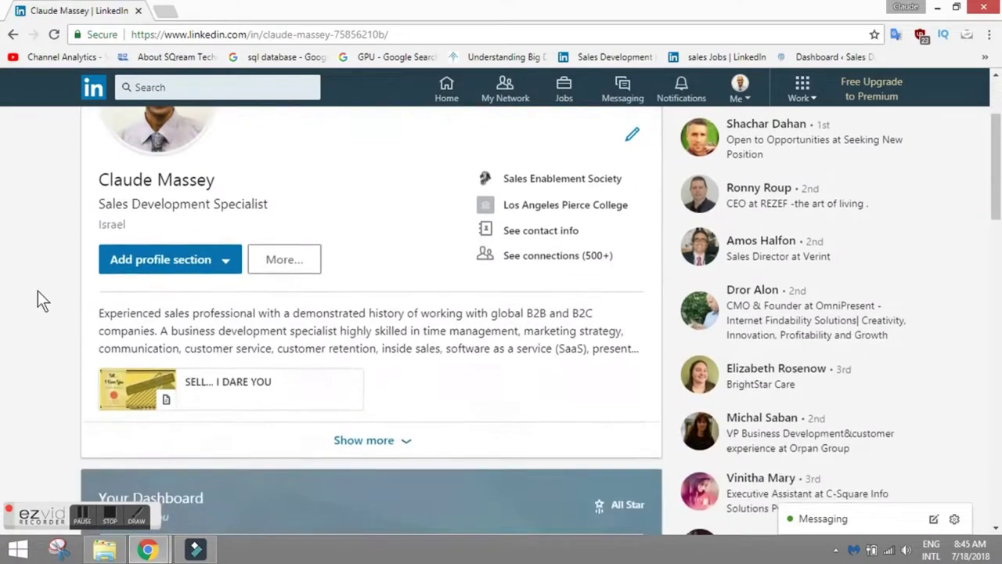
{"action": "scroll", "coordinate": [39, 286], "scroll_direction": "down", "scroll_amount": 2}
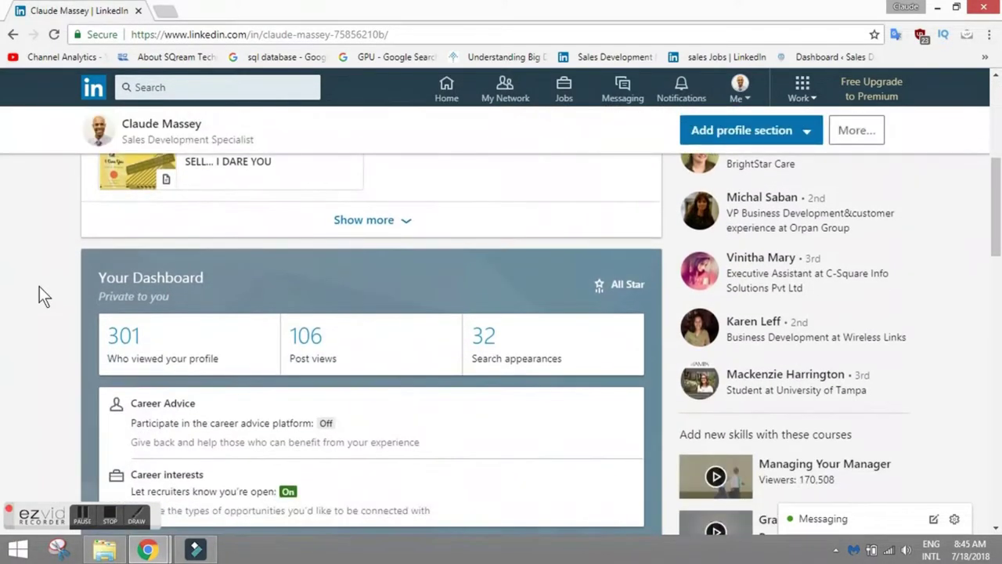
{"action": "scroll", "coordinate": [39, 286], "scroll_direction": "up", "scroll_amount": 4}
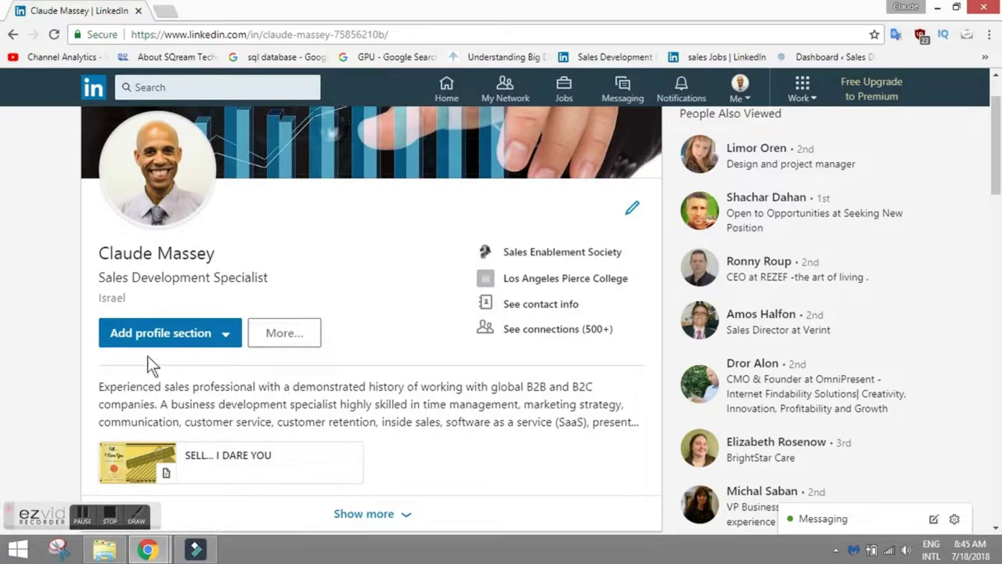
{"action": "scroll", "coordinate": [47, 403], "scroll_direction": "down", "scroll_amount": 2}
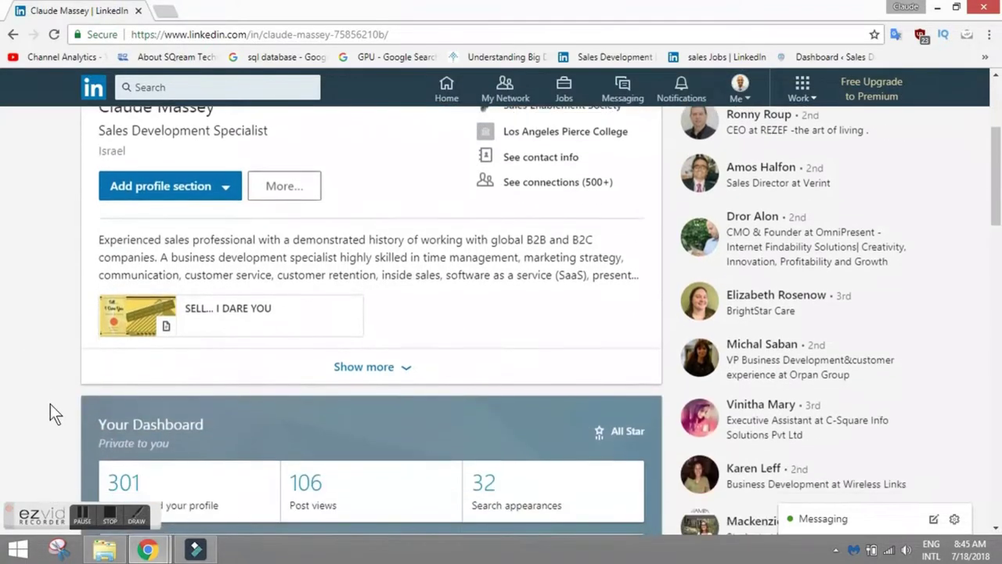
{"action": "scroll", "coordinate": [52, 398], "scroll_direction": "down", "scroll_amount": 1}
{"action": "scroll", "coordinate": [52, 398], "scroll_direction": "down", "scroll_amount": 5}
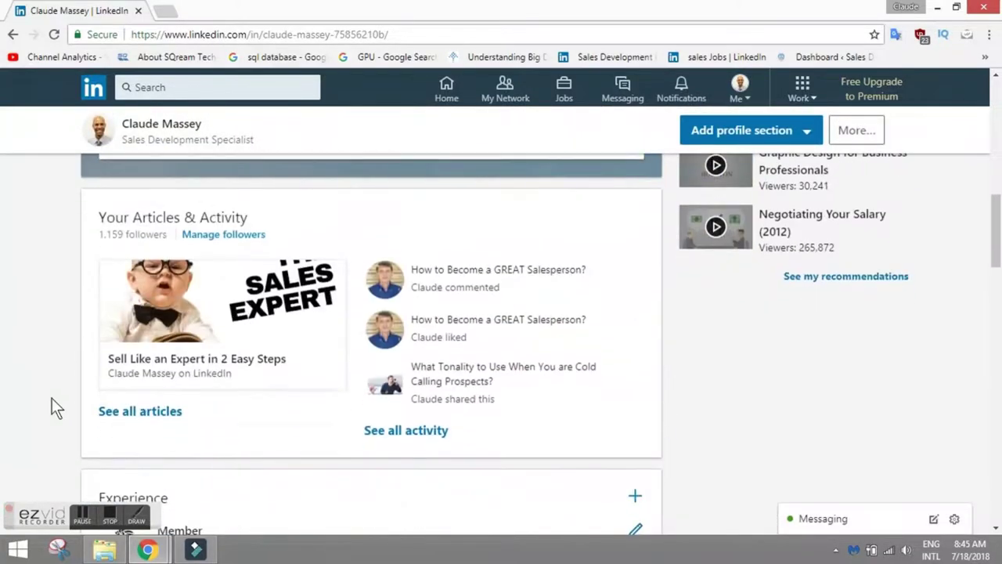
{"action": "scroll", "coordinate": [51, 398], "scroll_direction": "down", "scroll_amount": 4}
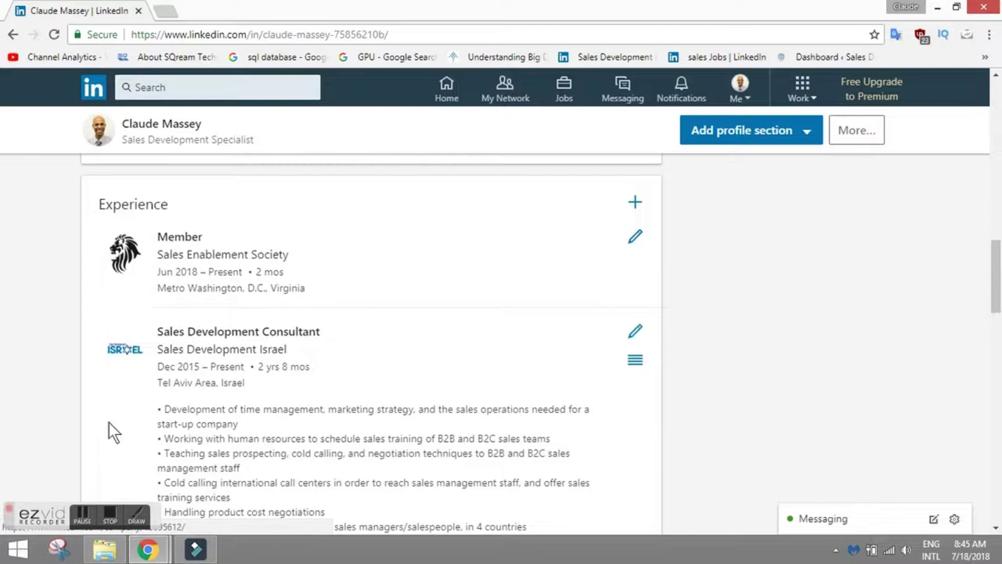
{"action": "scroll", "coordinate": [48, 427], "scroll_direction": "down", "scroll_amount": 10}
{"action": "scroll", "coordinate": [62, 416], "scroll_direction": "down", "scroll_amount": 1}
{"action": "scroll", "coordinate": [79, 384], "scroll_direction": "up", "scroll_amount": 1}
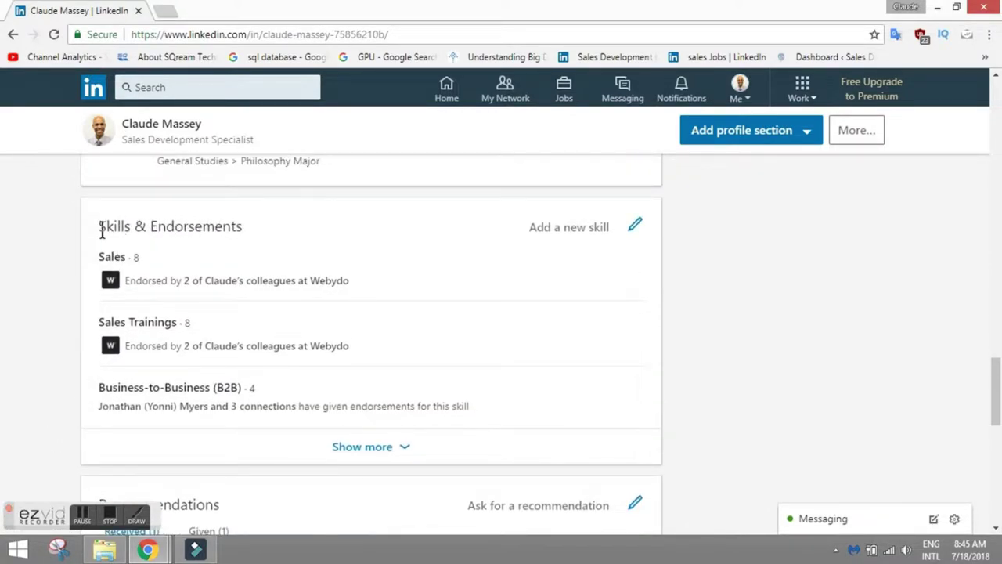
Step: Start adding a new skill and pick the suggested Online Marketing skill
{"action": "left_click_drag", "start_coordinate": [99, 231], "coordinate": [251, 232]}
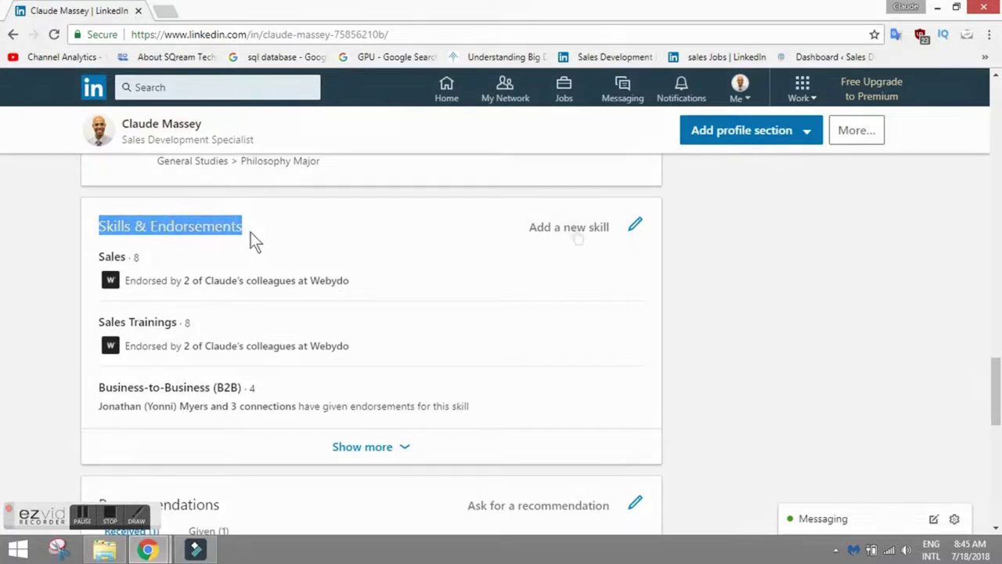
{"action": "left_click", "coordinate": [578, 235]}
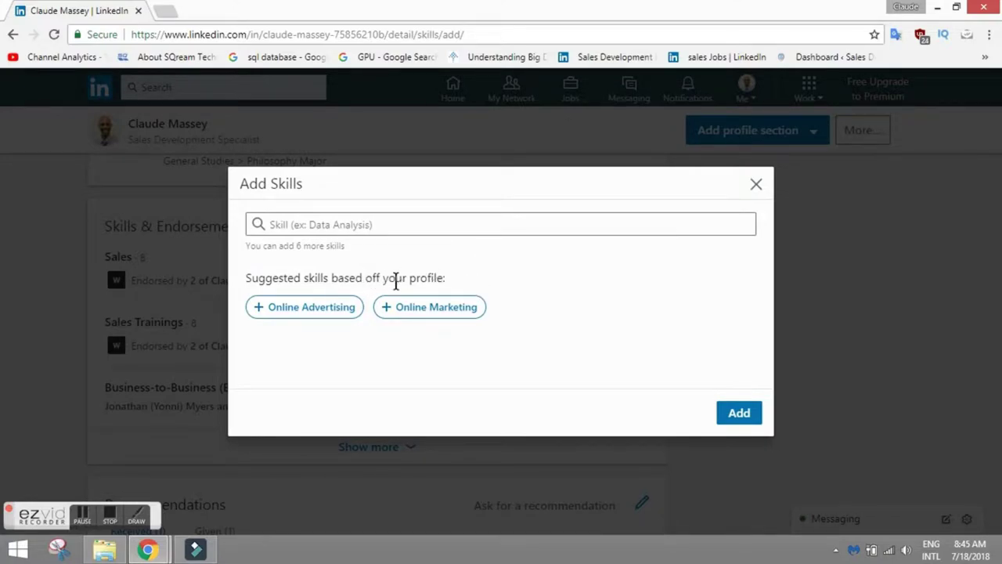
{"action": "left_click", "coordinate": [389, 310]}
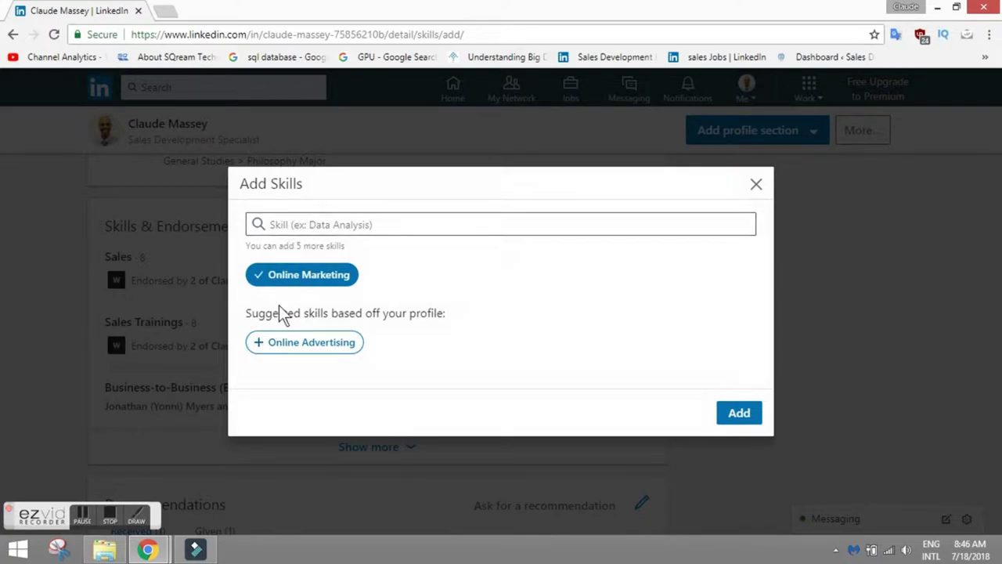
Step: Search 'sales', choose Sales Enablement, and add both skills to the profile
{"action": "left_click", "coordinate": [340, 222]}
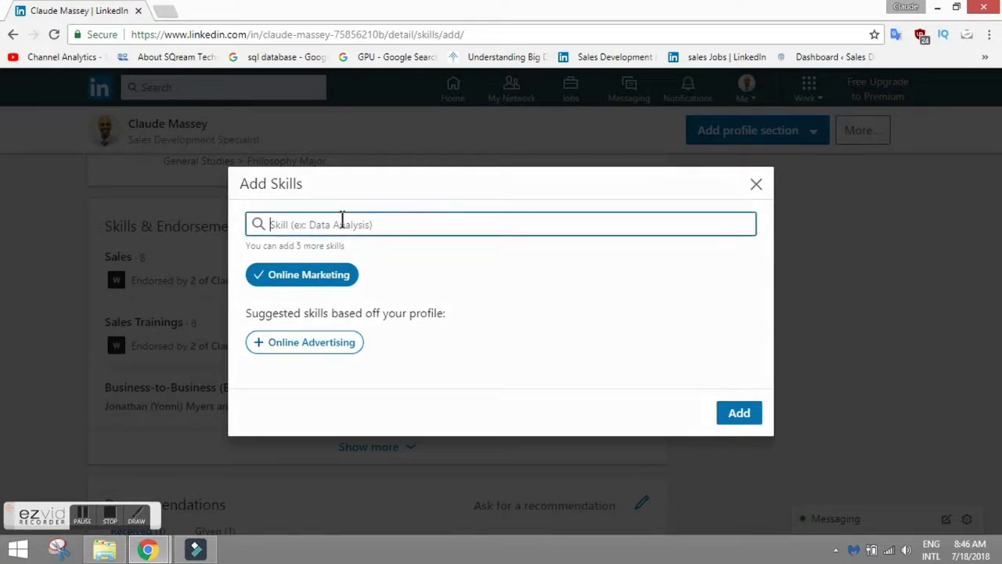
{"action": "type", "text": "sal"}
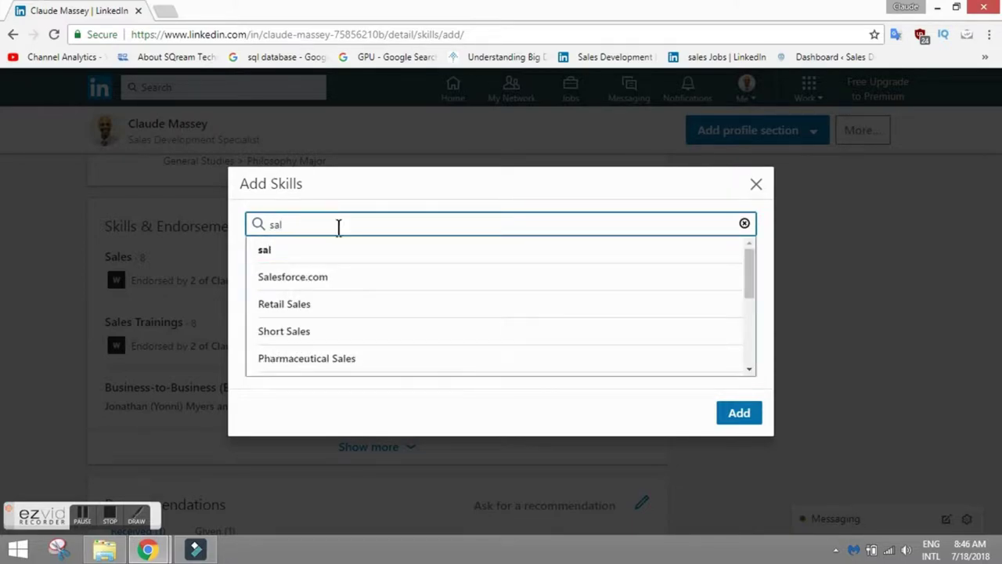
{"action": "type", "text": "es"}
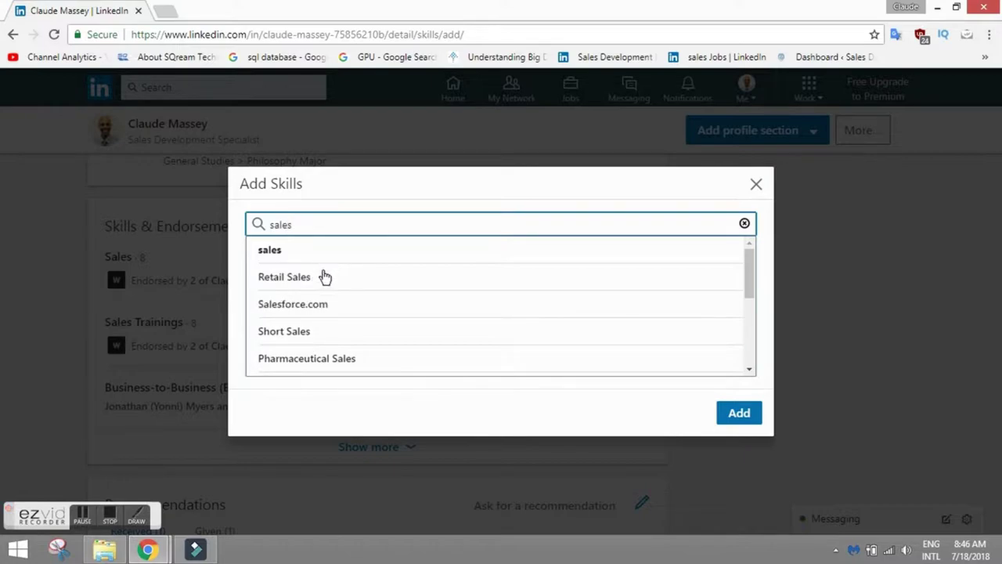
{"action": "scroll", "coordinate": [486, 311], "scroll_direction": "down", "scroll_amount": 3}
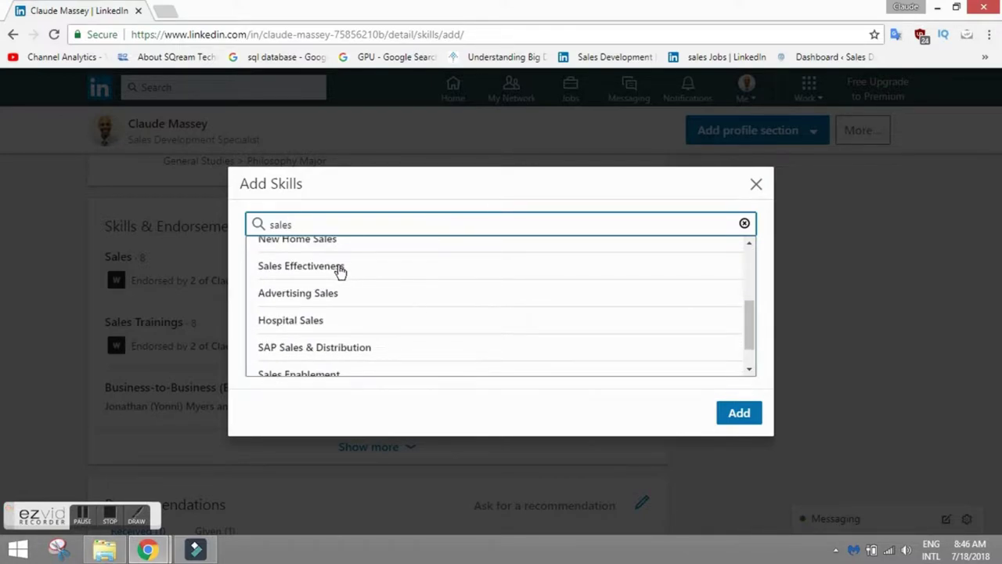
{"action": "scroll", "coordinate": [374, 301], "scroll_direction": "down", "scroll_amount": 2}
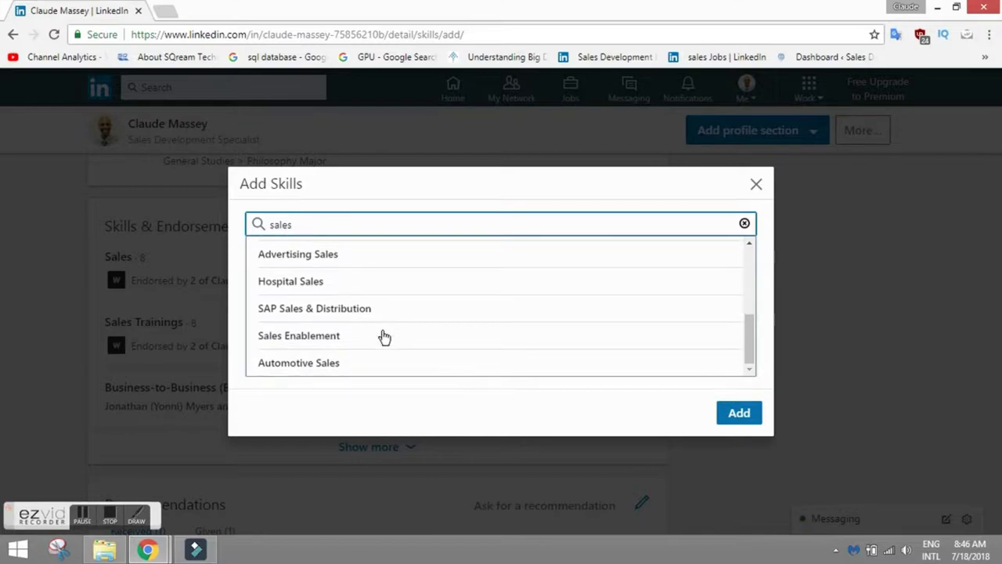
{"action": "left_click", "coordinate": [313, 337]}
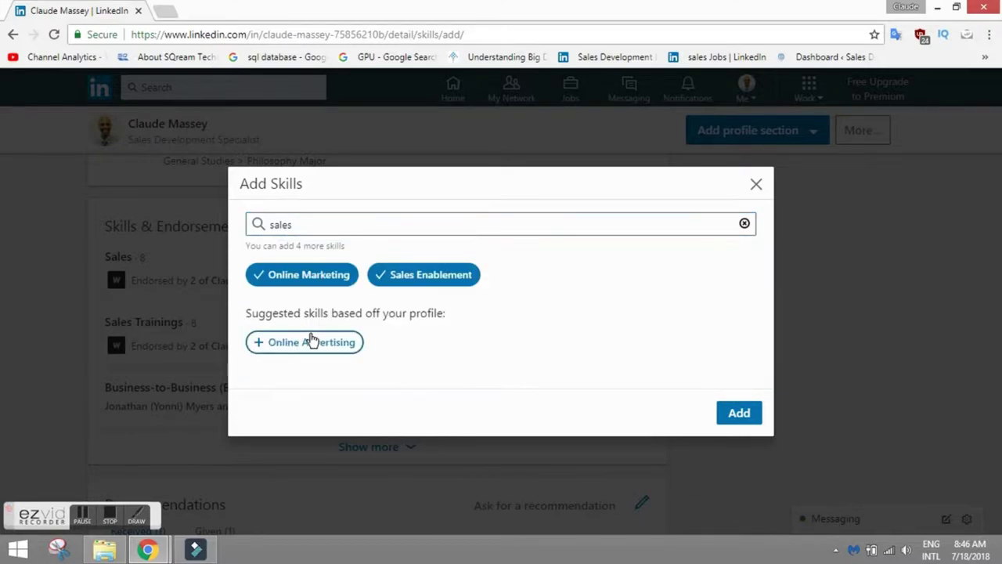
{"action": "left_click", "coordinate": [740, 413]}
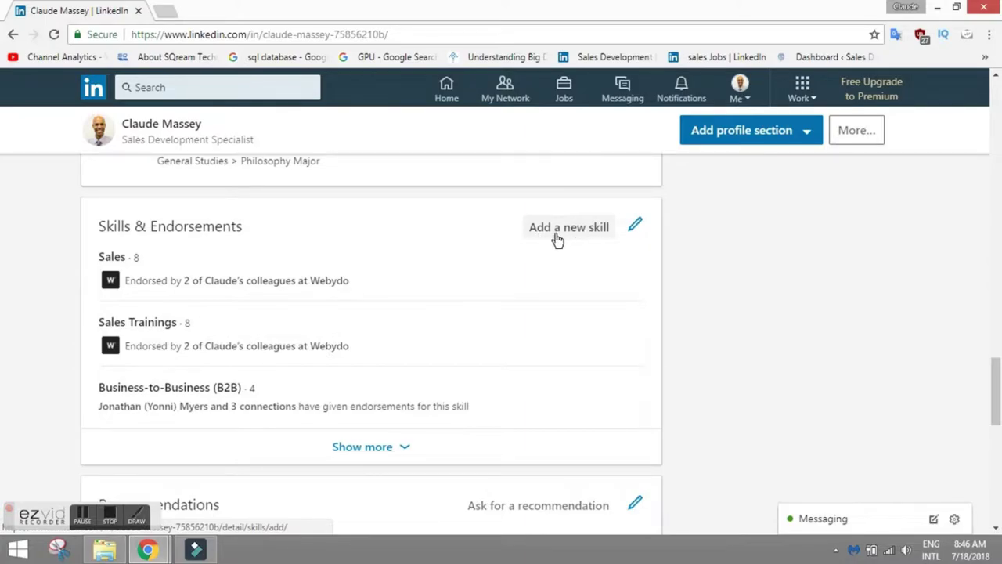
Step: Scroll back up toward the top of the profile page
{"action": "scroll", "coordinate": [690, 349], "scroll_direction": "up", "scroll_amount": 20}
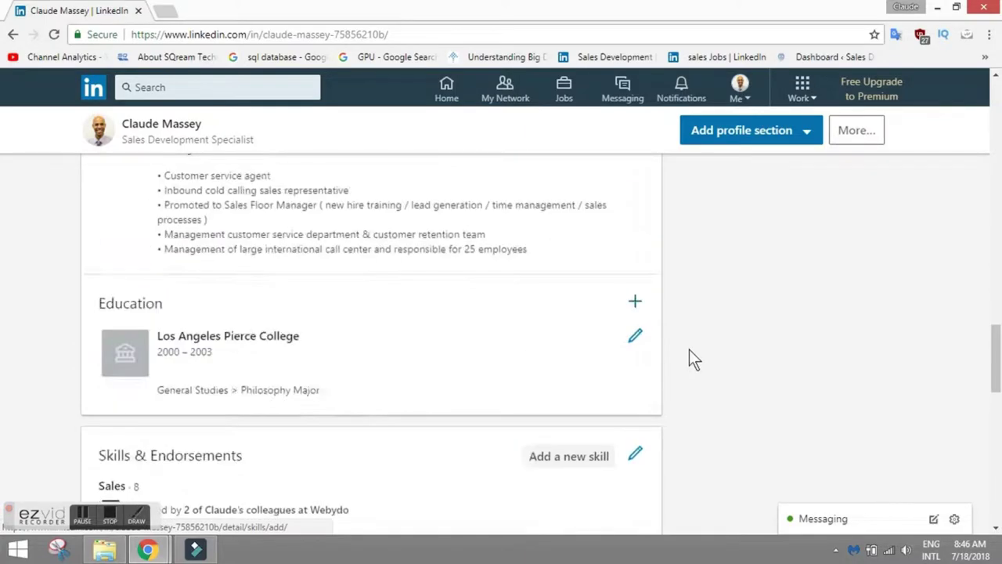
{"action": "scroll", "coordinate": [689, 347], "scroll_direction": "up", "scroll_amount": 10}
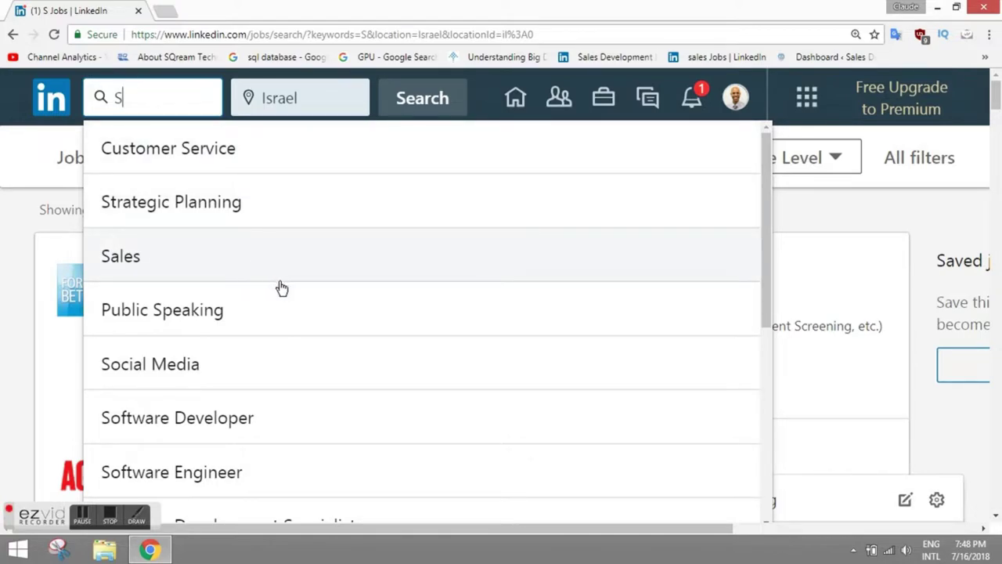
{"action": "scroll", "coordinate": [282, 294], "scroll_direction": "down", "scroll_amount": 1}
{"action": "scroll", "coordinate": [284, 302], "scroll_direction": "down", "scroll_amount": 4}
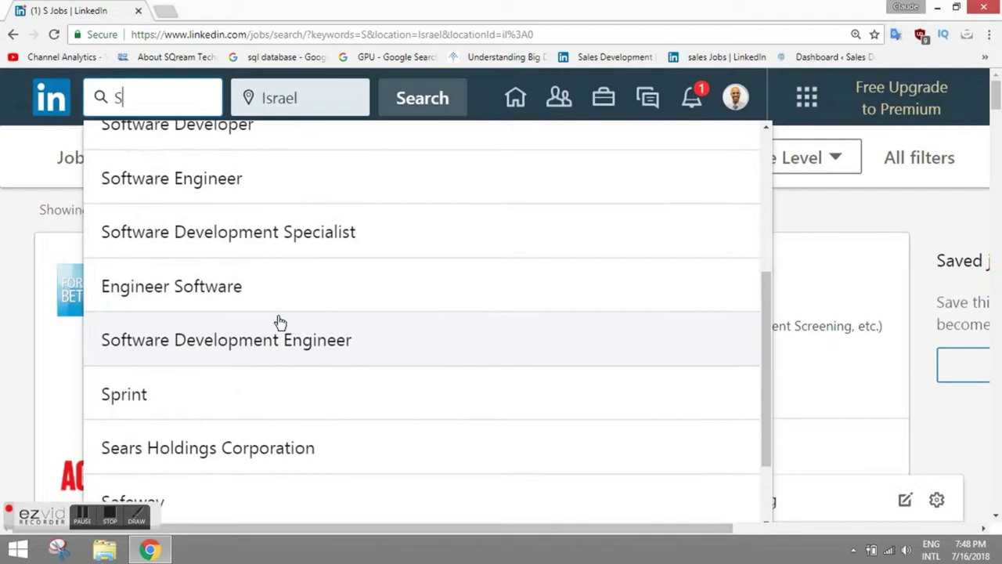
{"action": "scroll", "coordinate": [280, 324], "scroll_direction": "up", "scroll_amount": 5}
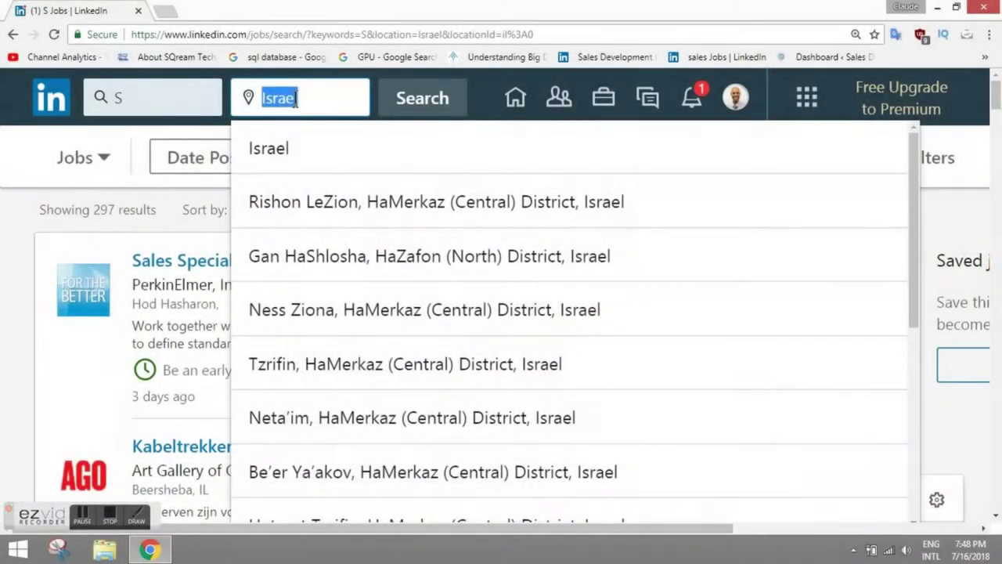
Step: Try 'TEL AVIV' as the location, browse its suggestions, then select the typed text to discard it
{"action": "double_click", "coordinate": [295, 100]}
{"action": "type", "text": "TEL"}
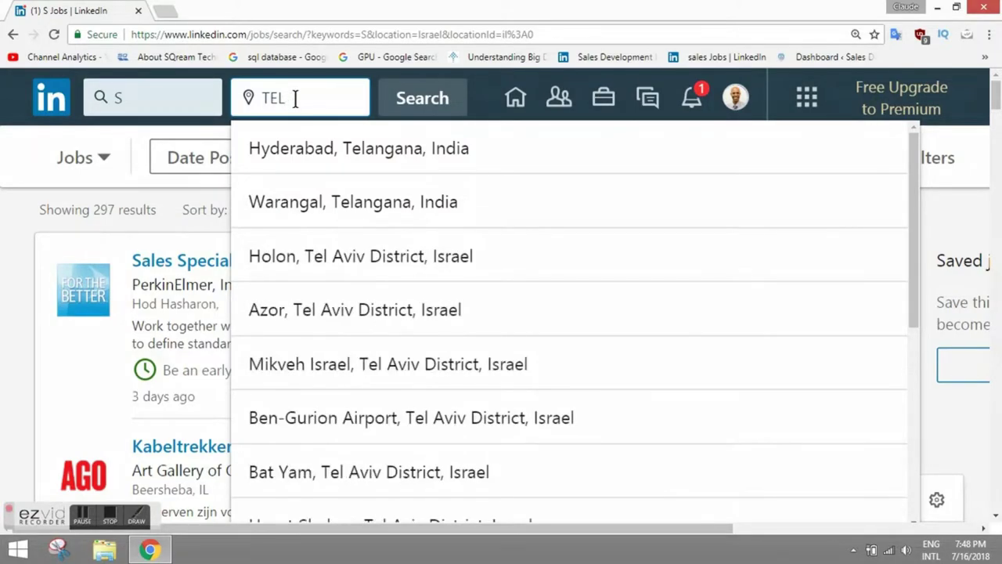
{"action": "type", "text": "AVIV"}
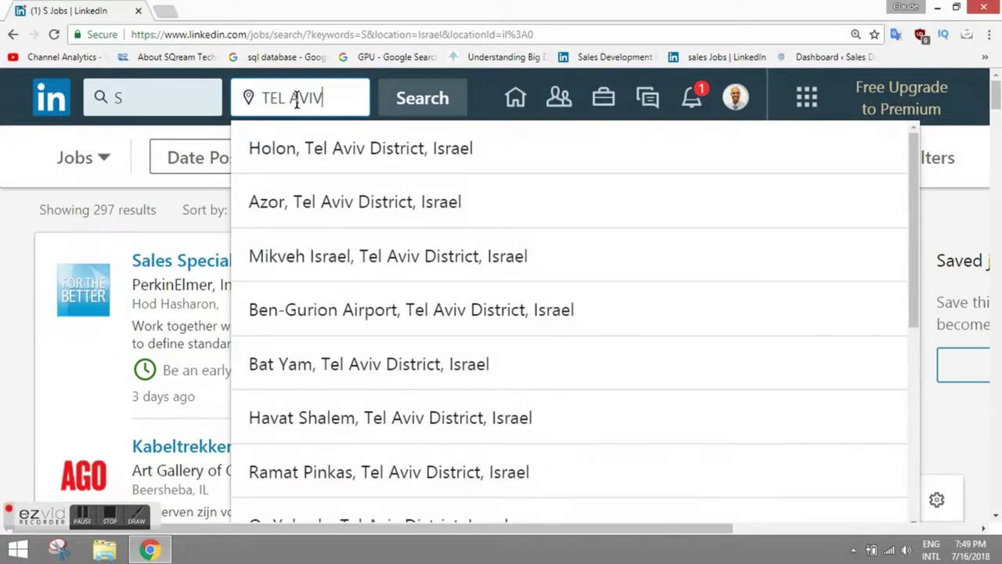
{"action": "scroll", "coordinate": [307, 252], "scroll_direction": "down", "scroll_amount": 5}
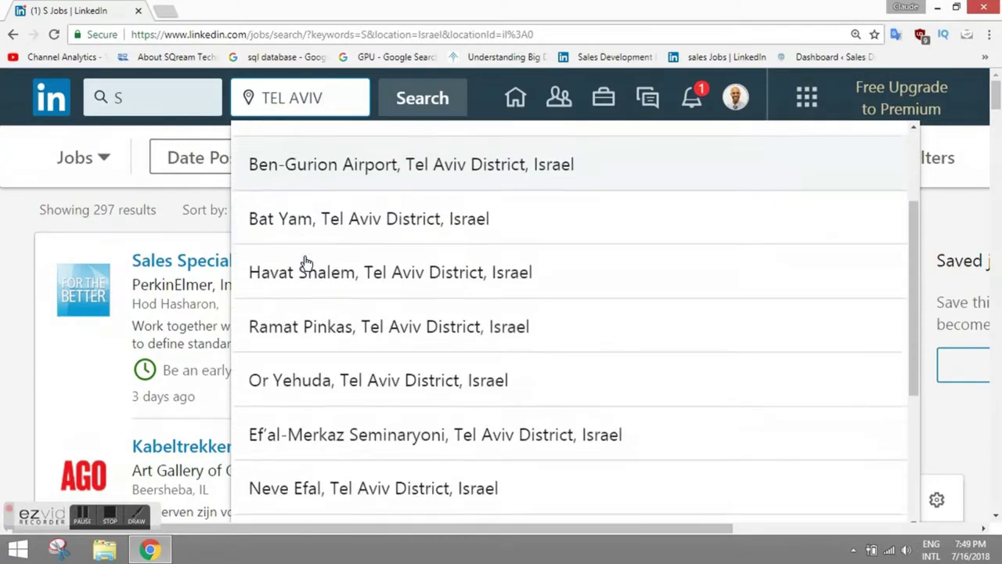
{"action": "scroll", "coordinate": [307, 265], "scroll_direction": "down", "scroll_amount": 1}
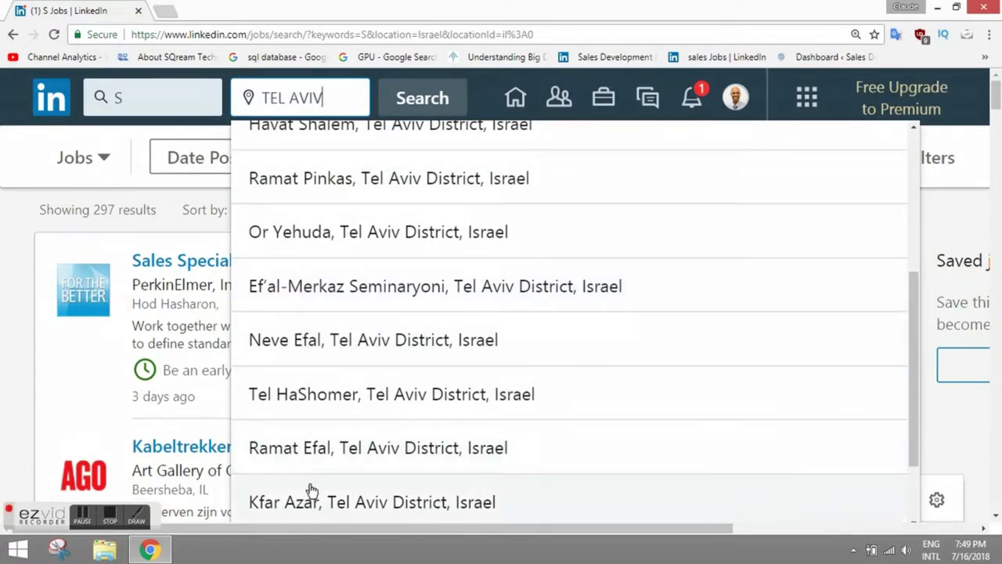
{"action": "scroll", "coordinate": [311, 490], "scroll_direction": "up", "scroll_amount": 3}
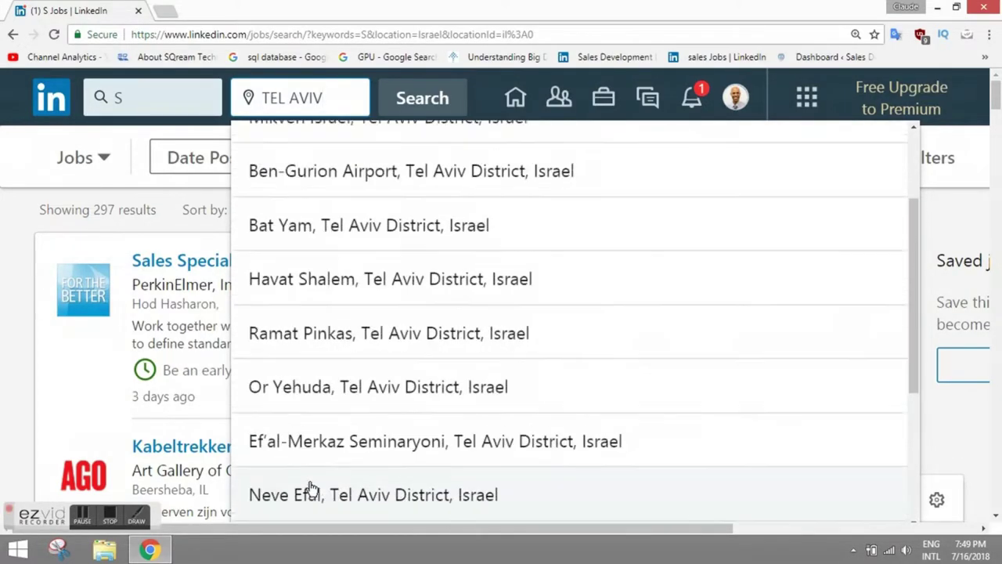
{"action": "scroll", "coordinate": [312, 489], "scroll_direction": "up", "scroll_amount": 1}
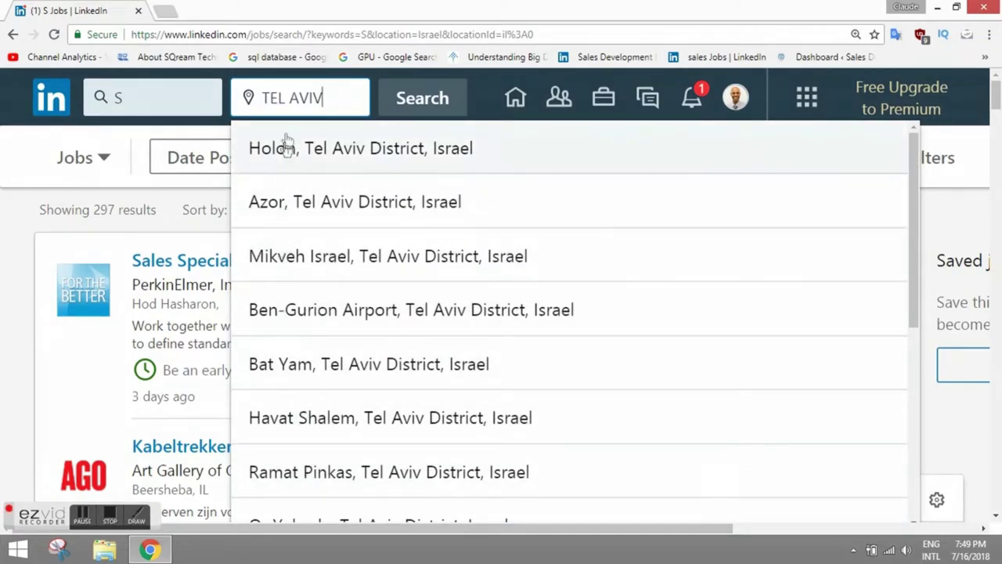
{"action": "left_click_drag", "start_coordinate": [323, 99], "coordinate": [263, 98]}
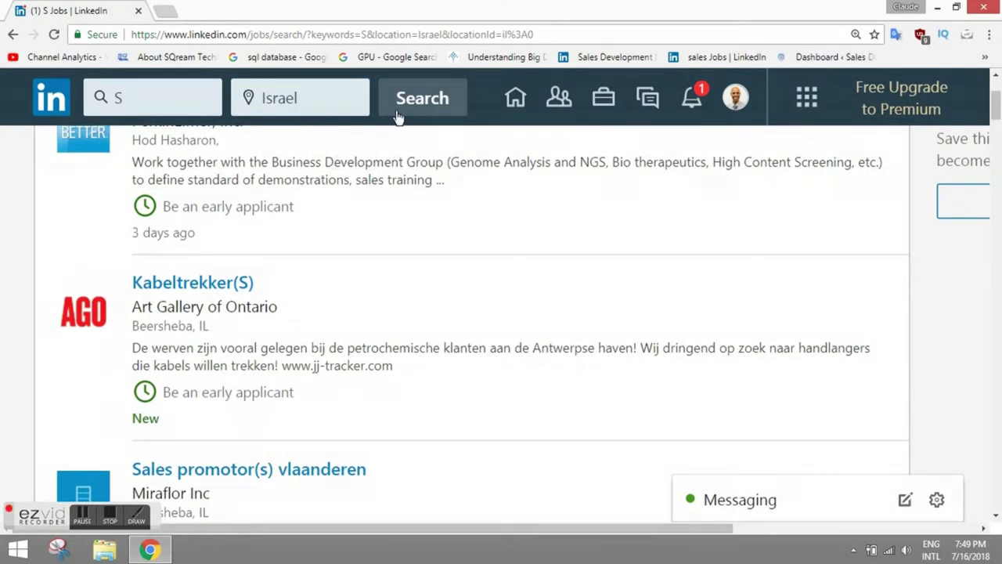
Step: Set the Date Posted filter on the Israel job results to Past Month (181 jobs)
{"action": "scroll", "coordinate": [291, 169], "scroll_direction": "up", "scroll_amount": 3}
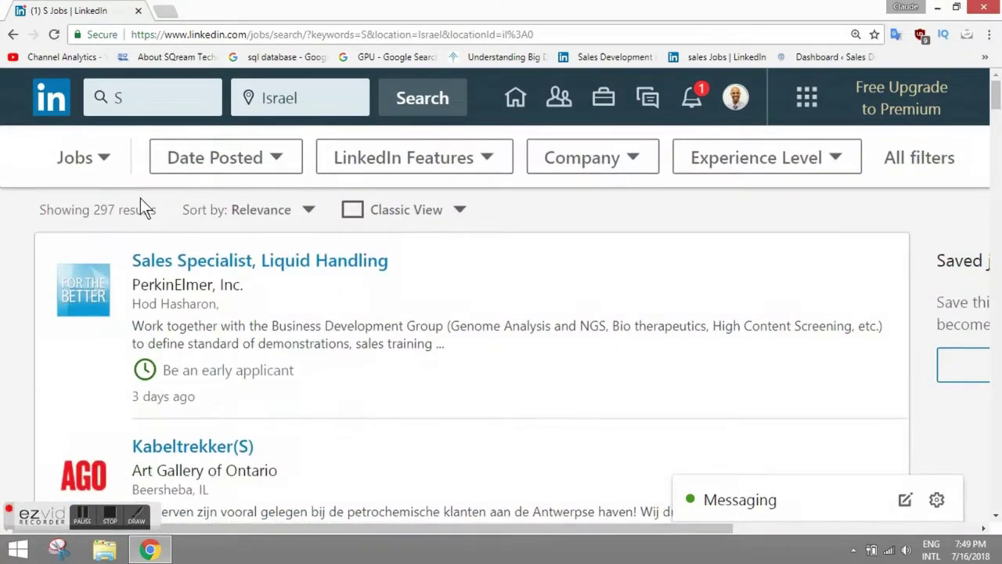
{"action": "left_click", "coordinate": [96, 171]}
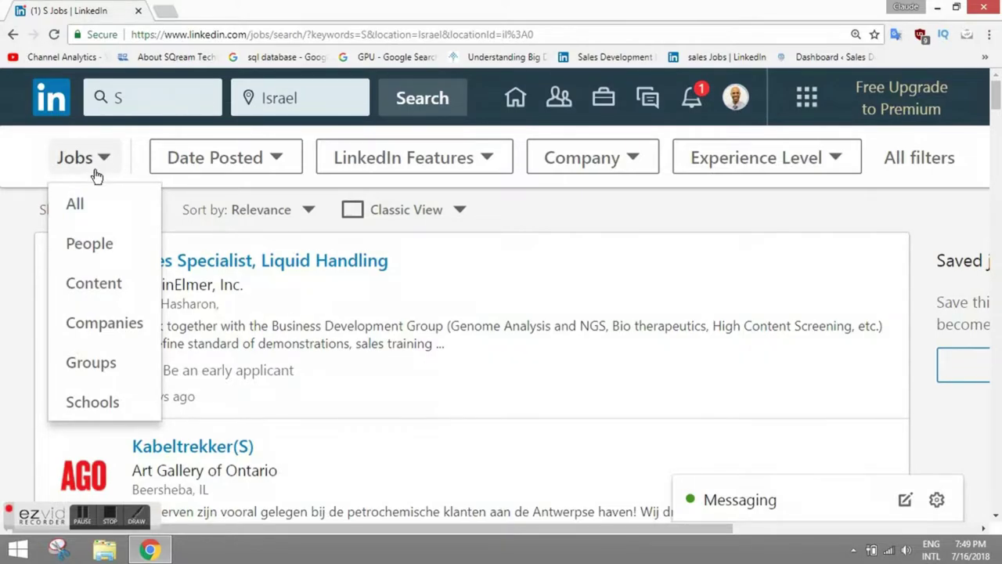
{"action": "left_click", "coordinate": [96, 173]}
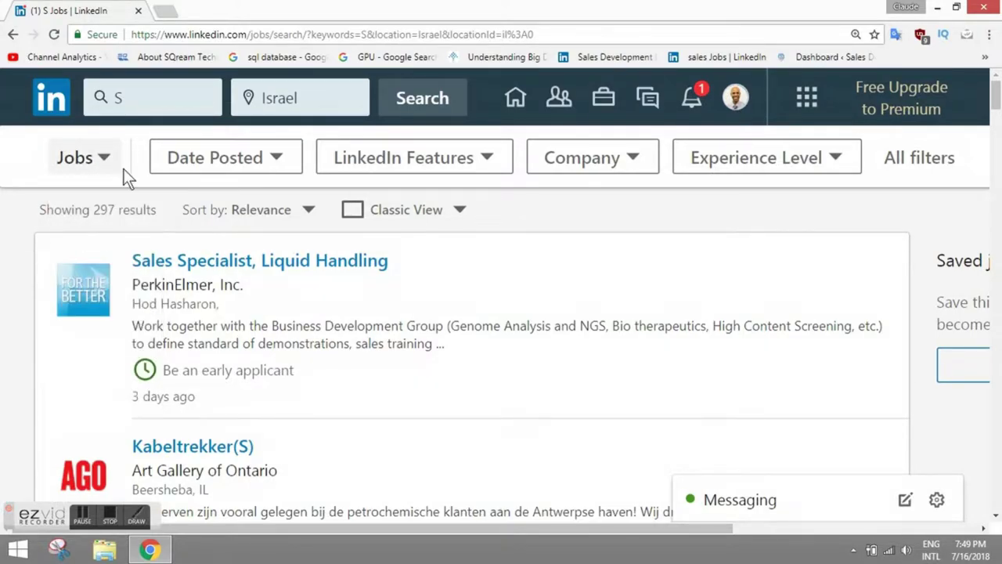
{"action": "left_click", "coordinate": [170, 163]}
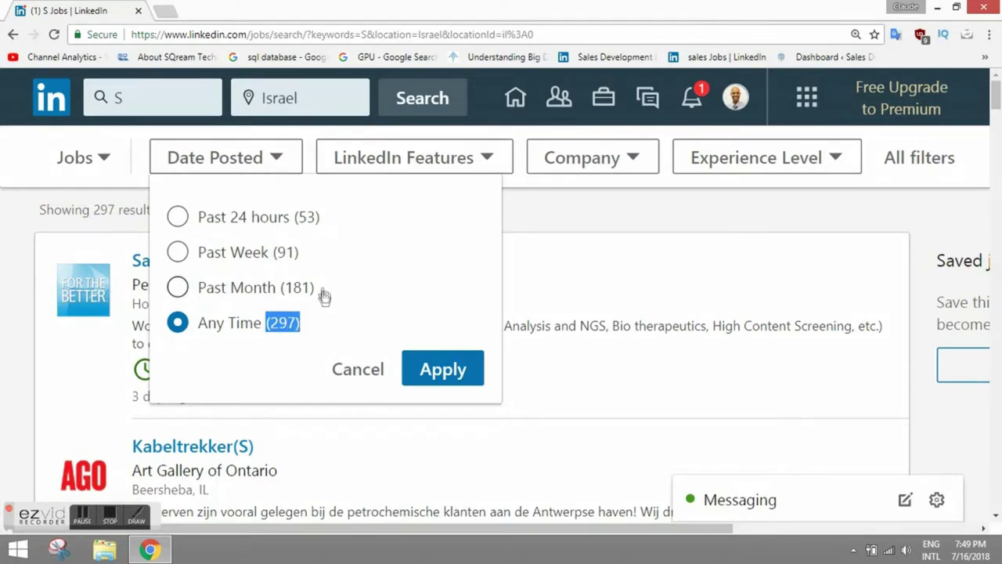
{"action": "left_click", "coordinate": [178, 289]}
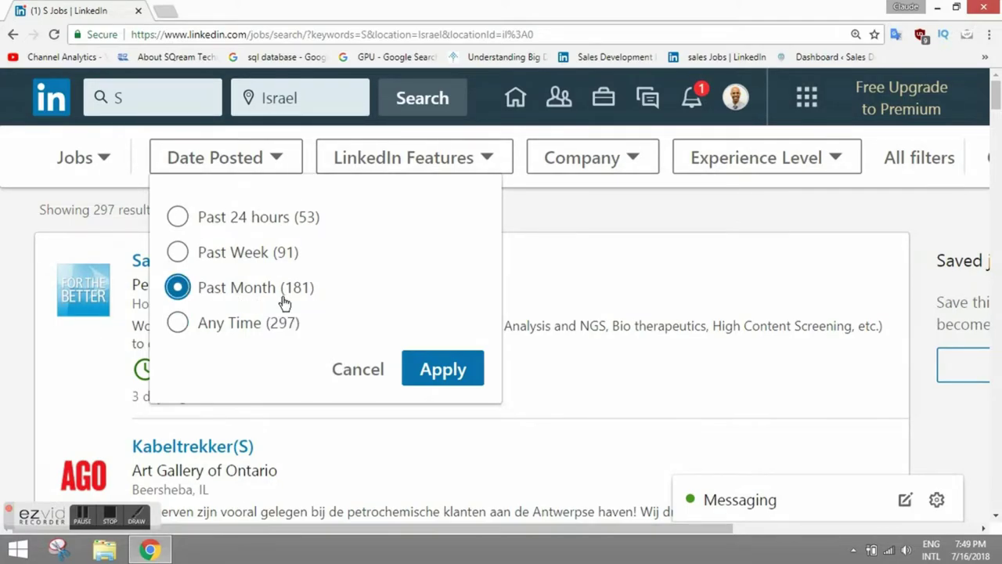
{"action": "left_click_drag", "start_coordinate": [281, 294], "coordinate": [291, 293]}
{"action": "left_click_drag", "start_coordinate": [290, 293], "coordinate": [317, 296]}
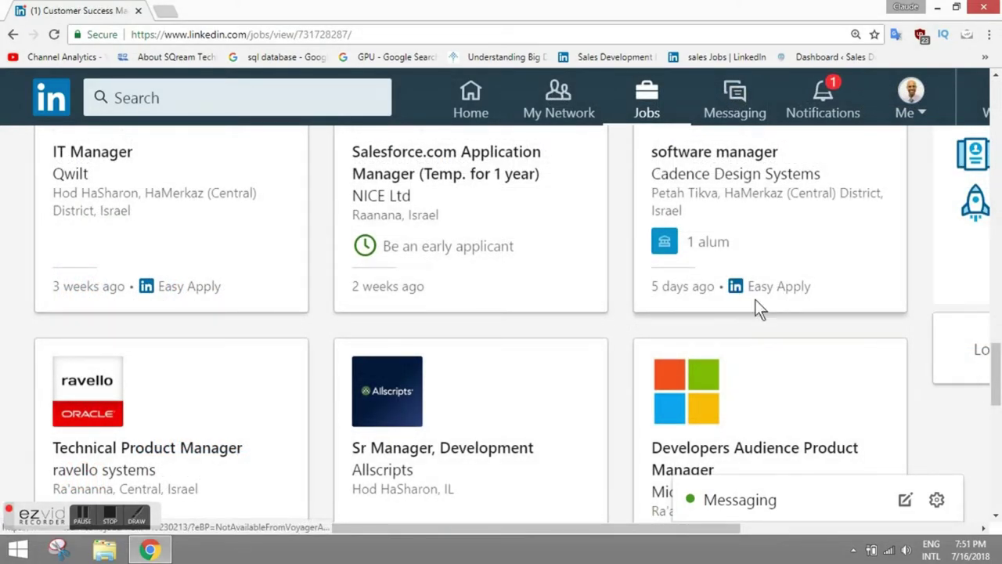
Step: Scroll to the top of the MarketMan Customer Success Manager posting and go back to the Customer Service results
{"action": "scroll", "coordinate": [605, 205], "scroll_direction": "up", "scroll_amount": 15}
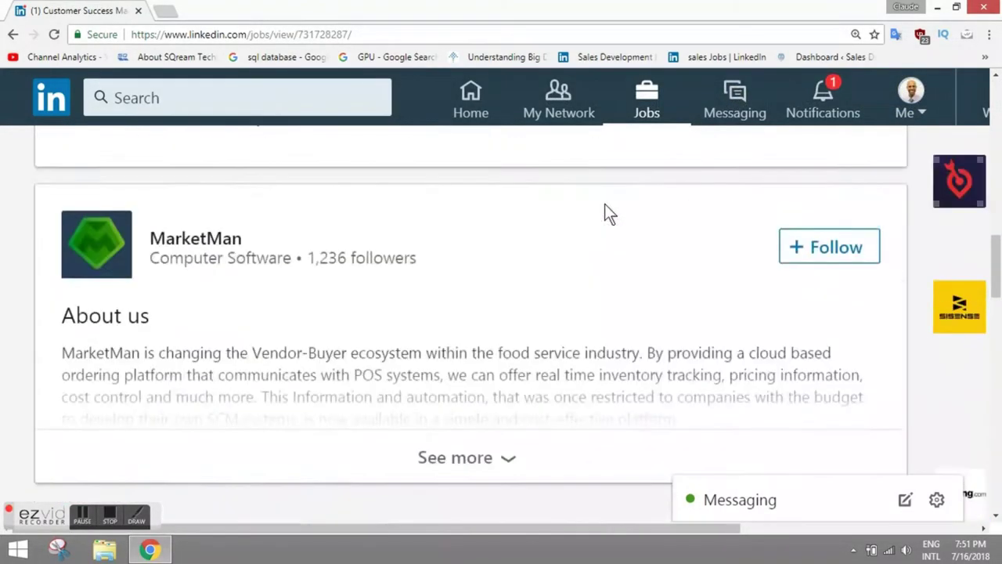
{"action": "scroll", "coordinate": [604, 210], "scroll_direction": "up", "scroll_amount": 5}
{"action": "scroll", "coordinate": [259, 227], "scroll_direction": "up", "scroll_amount": 6}
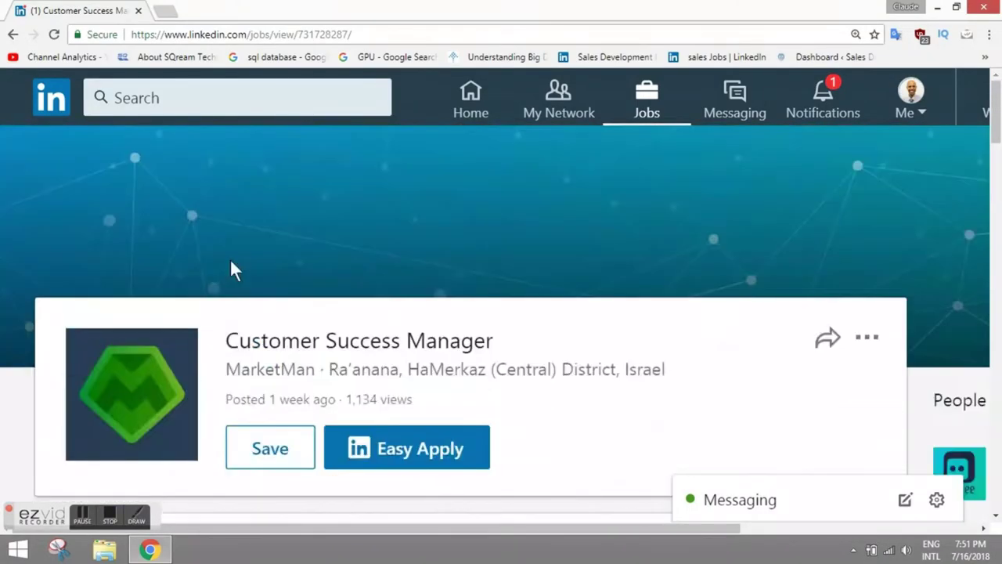
{"action": "left_click", "coordinate": [13, 35]}
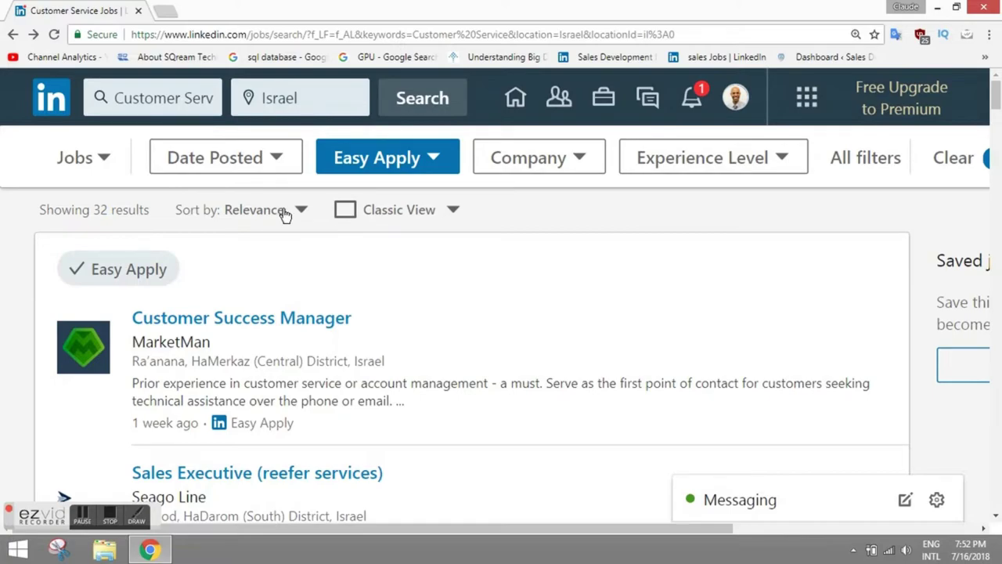
{"action": "left_click", "coordinate": [193, 99]}
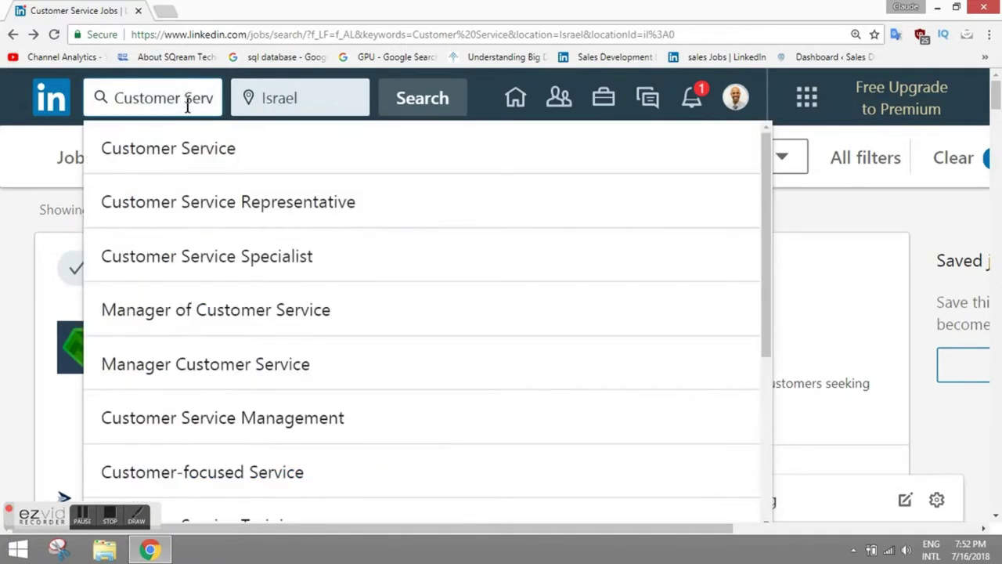
{"action": "double_click", "coordinate": [188, 100]}
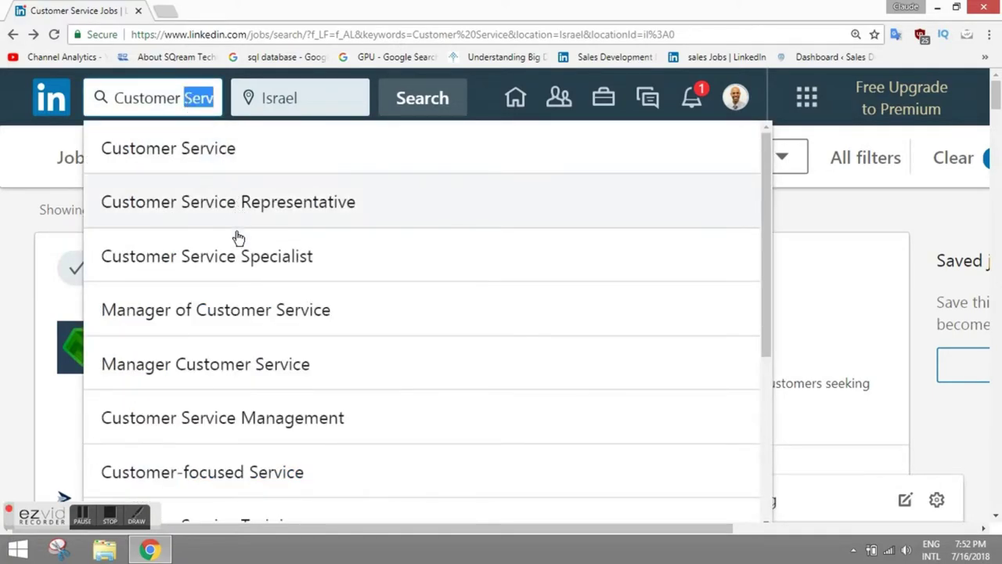
{"action": "scroll", "coordinate": [257, 333], "scroll_direction": "down", "scroll_amount": 5}
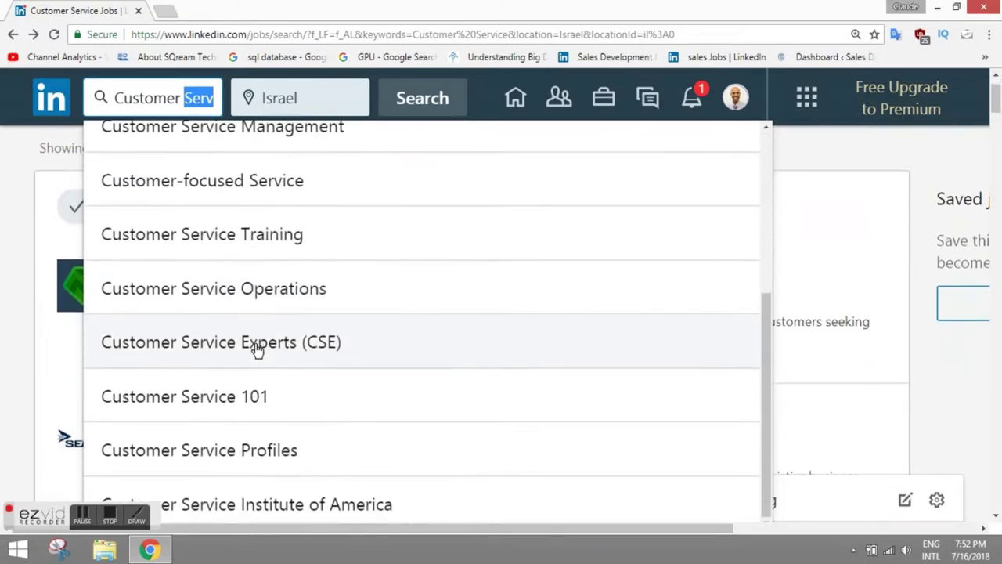
{"action": "left_click", "coordinate": [7, 361]}
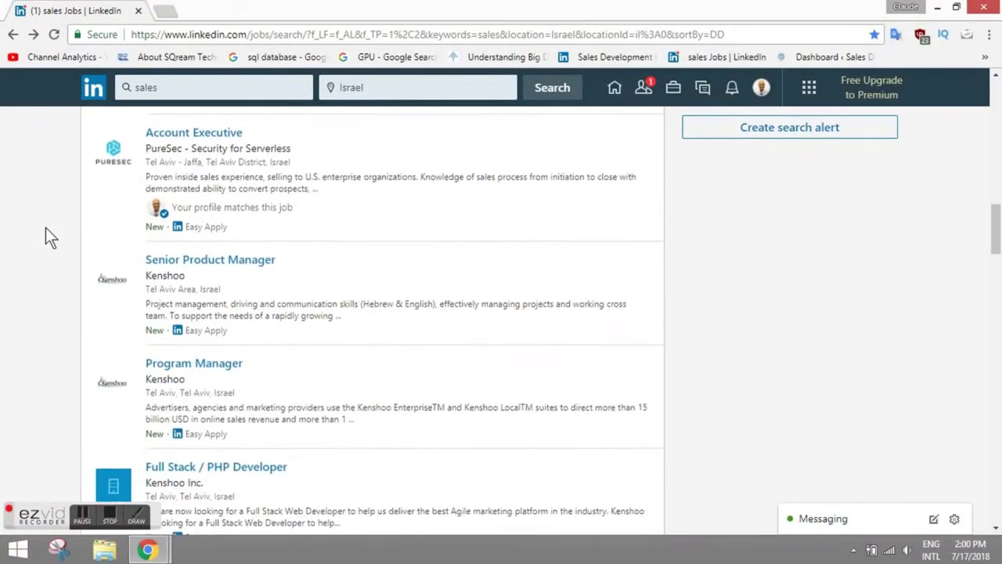
{"action": "scroll", "coordinate": [45, 227], "scroll_direction": "down", "scroll_amount": 3}
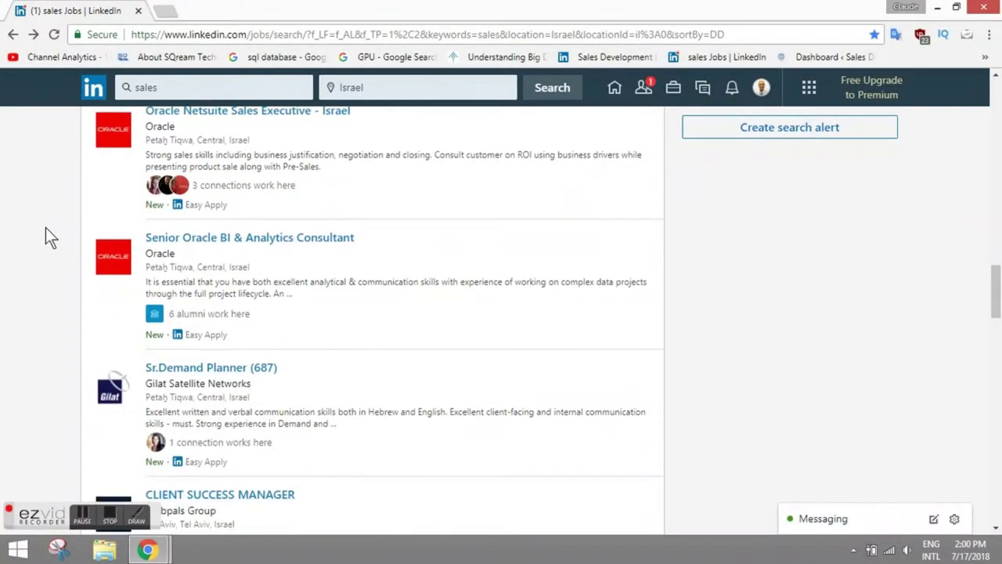
{"action": "left_click", "coordinate": [297, 116]}
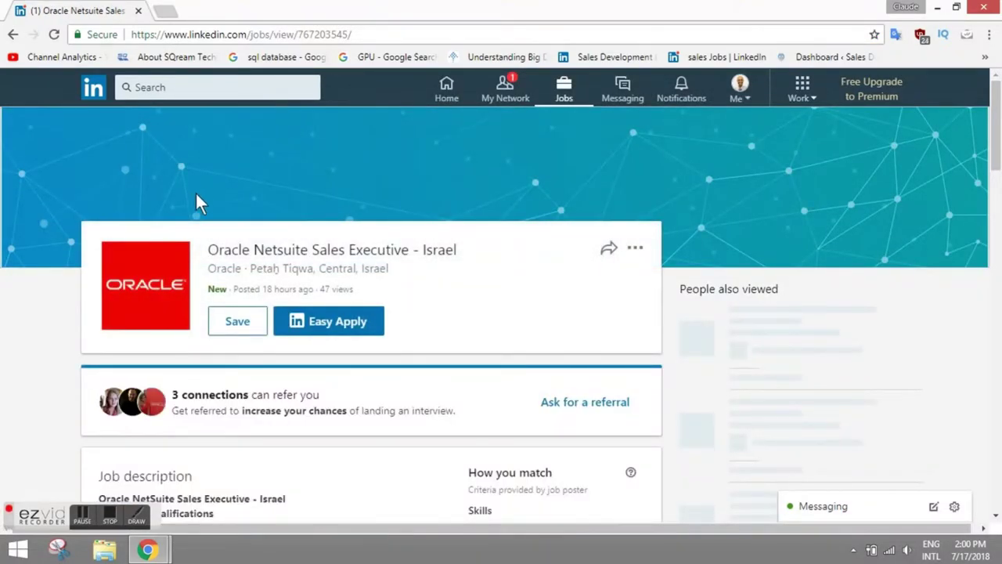
{"action": "scroll", "coordinate": [192, 204], "scroll_direction": "down", "scroll_amount": 4}
{"action": "scroll", "coordinate": [179, 209], "scroll_direction": "up", "scroll_amount": 1}
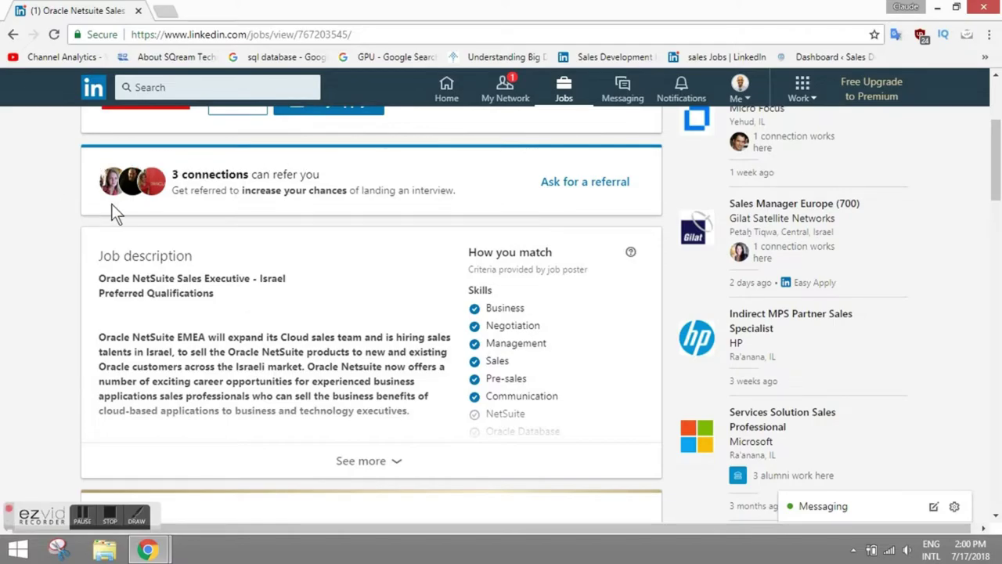
{"action": "scroll", "coordinate": [56, 253], "scroll_direction": "down", "scroll_amount": 2}
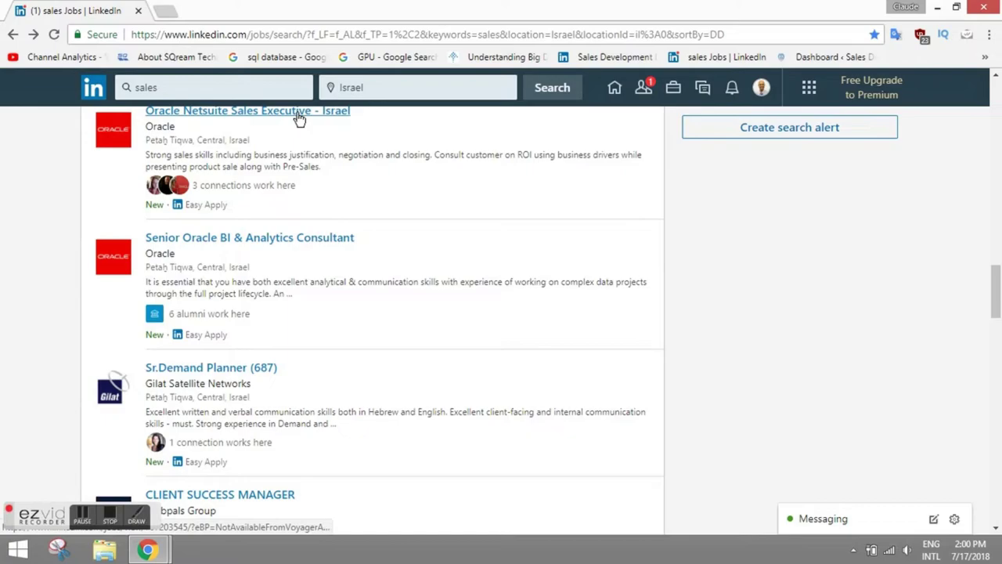
Step: Open the Oracle Netsuite Sales Executive - Israel posting and expand its skill match and 3-10 years requirement
{"action": "left_click", "coordinate": [296, 116]}
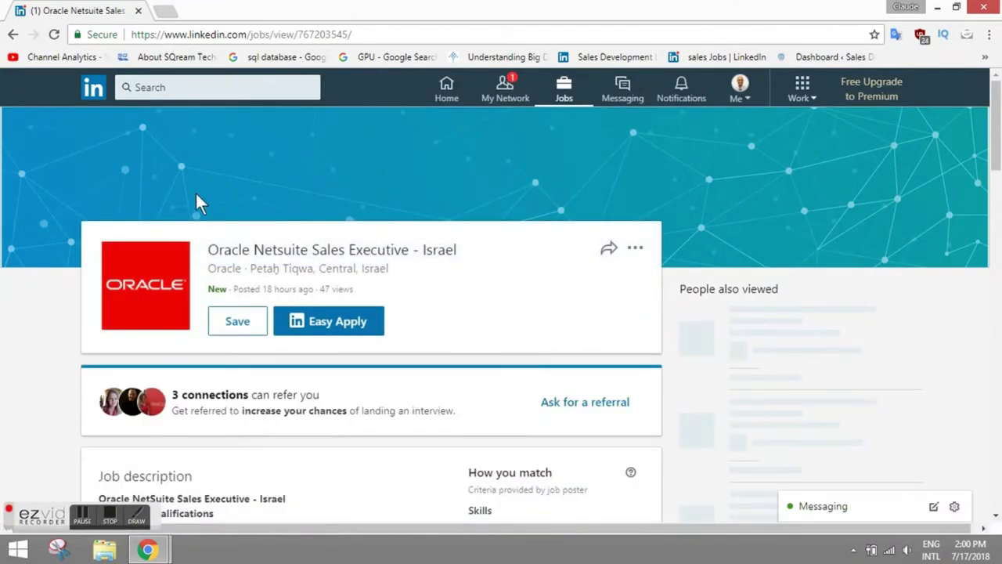
{"action": "scroll", "coordinate": [168, 224], "scroll_direction": "down", "scroll_amount": 3}
{"action": "scroll", "coordinate": [164, 227], "scroll_direction": "up", "scroll_amount": 1}
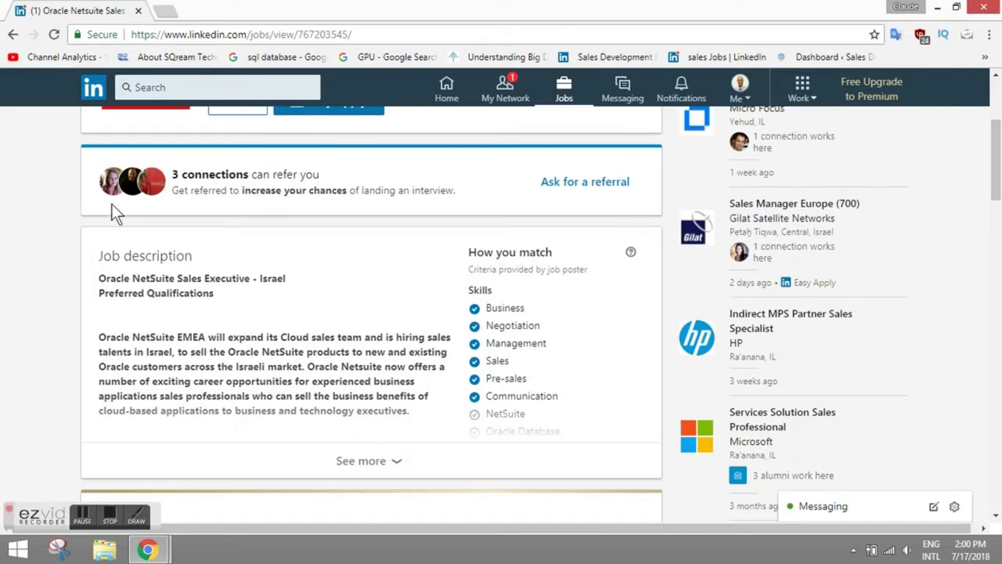
{"action": "scroll", "coordinate": [56, 253], "scroll_direction": "down", "scroll_amount": 2}
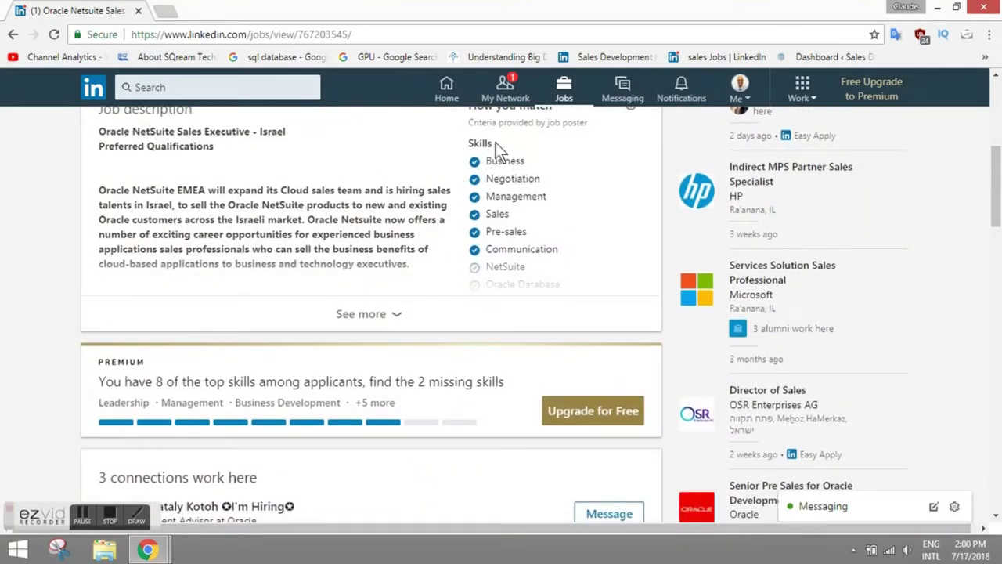
{"action": "left_click_drag", "start_coordinate": [491, 143], "coordinate": [469, 144]}
{"action": "left_click", "coordinate": [390, 314]}
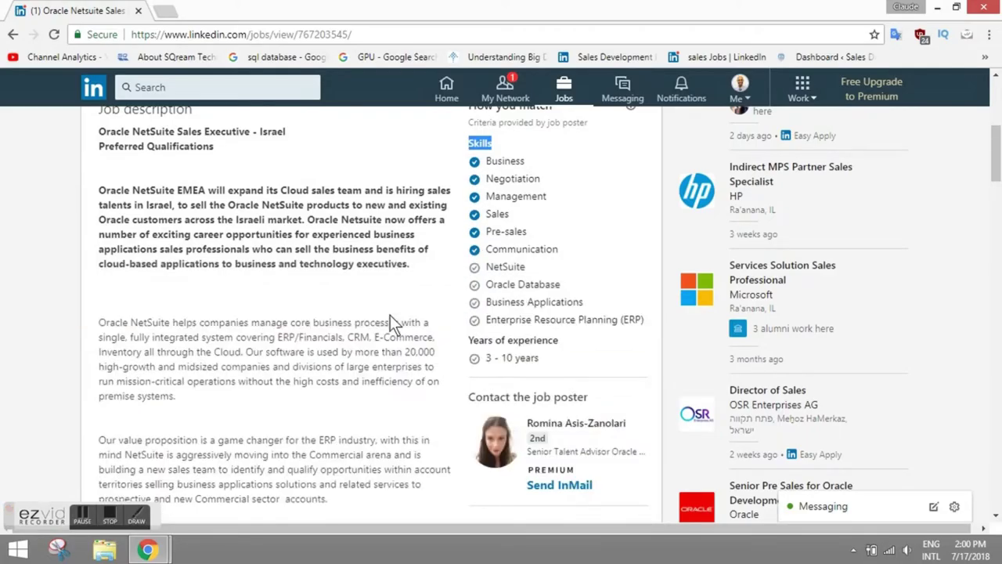
{"action": "scroll", "coordinate": [390, 321], "scroll_direction": "down", "scroll_amount": 1}
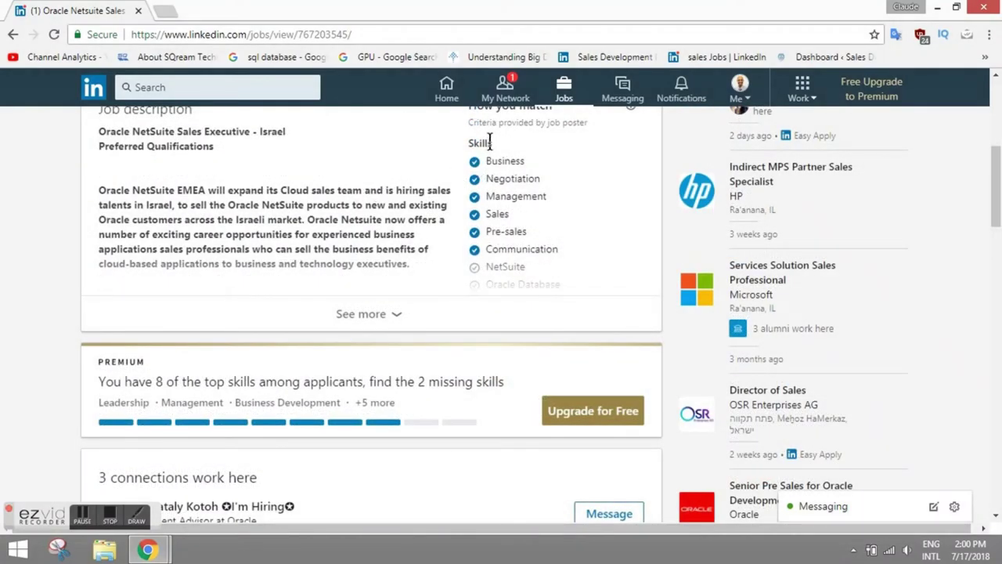
{"action": "left_click_drag", "start_coordinate": [491, 143], "coordinate": [467, 149]}
{"action": "left_click", "coordinate": [390, 315]}
{"action": "scroll", "coordinate": [390, 315], "scroll_direction": "down", "scroll_amount": 1}
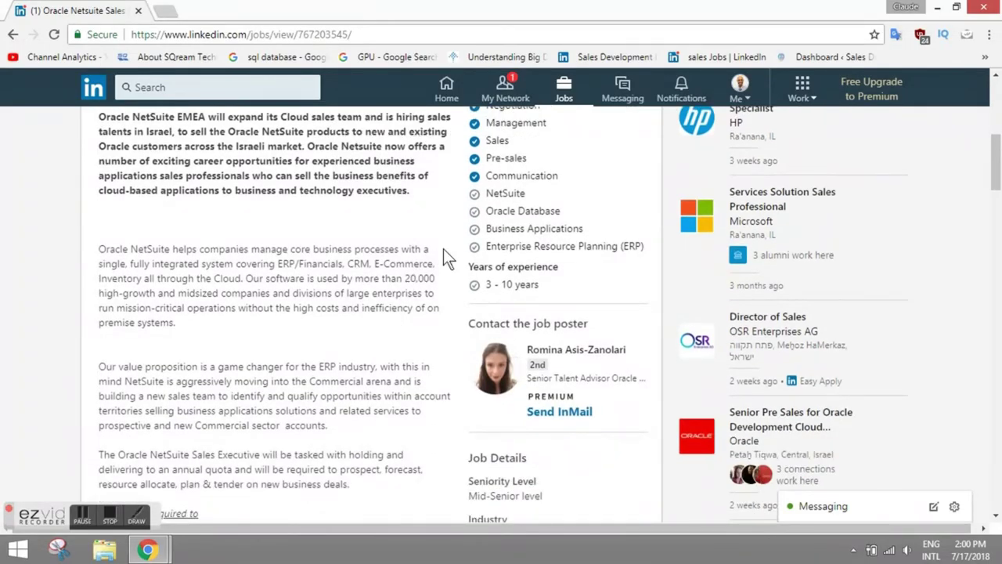